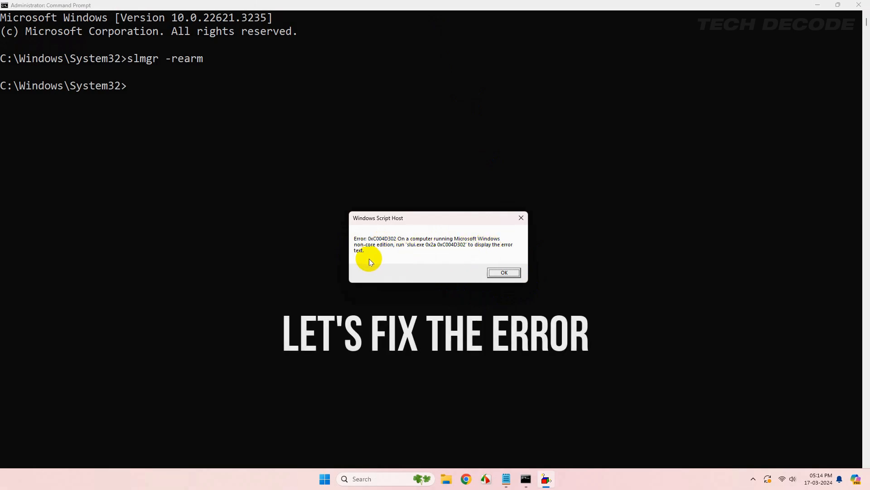
Dismiss the Windows Script Host error and open Registry Editor in a maximized window, allowing it to make changes
click(503, 271)
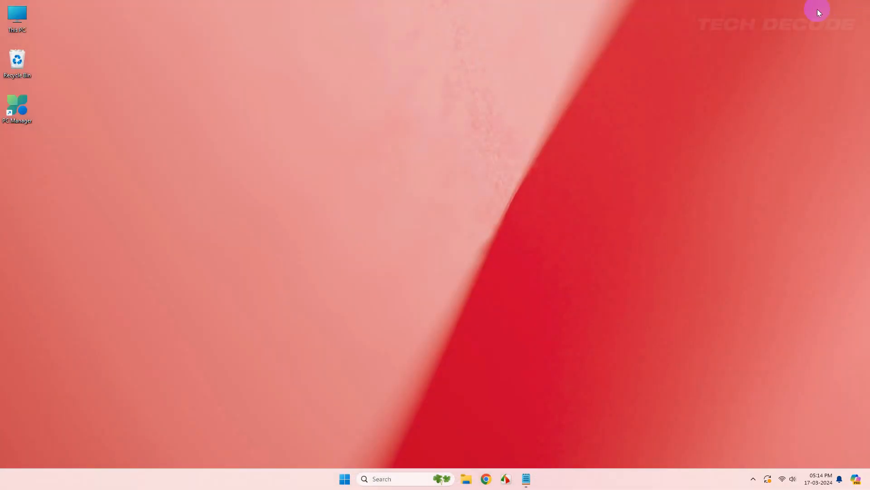
click(399, 476)
text(reg)
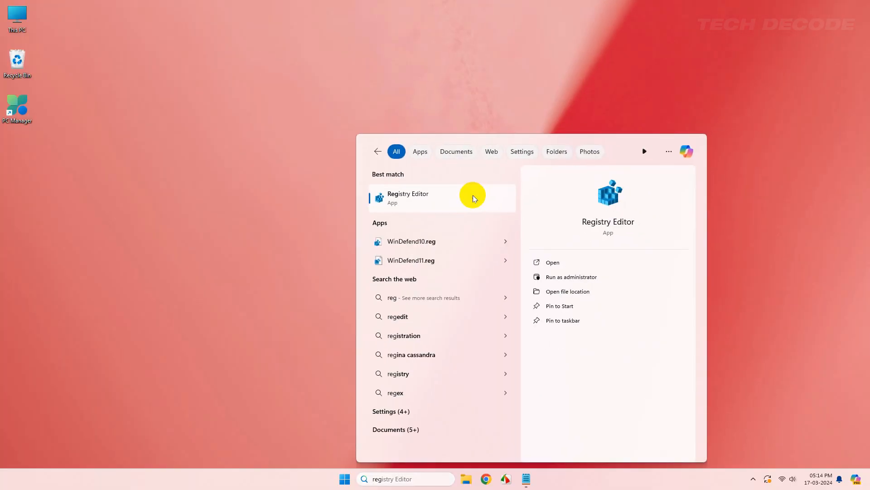
click(399, 238)
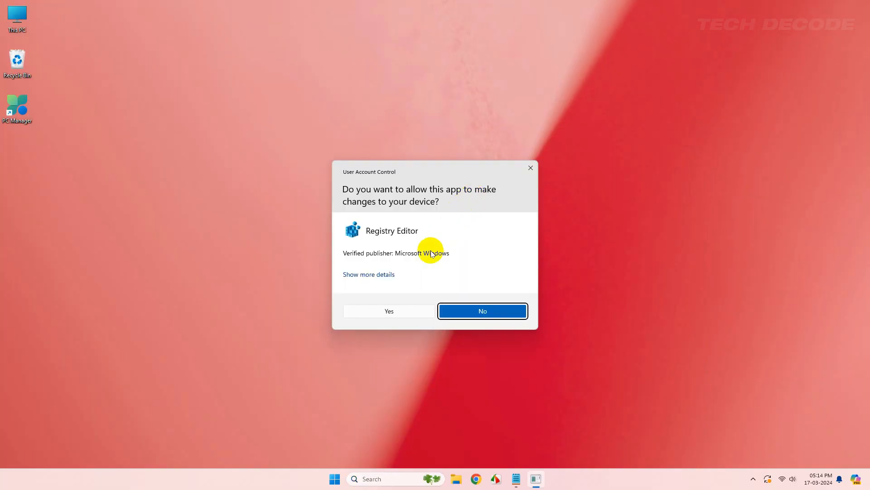
click(390, 311)
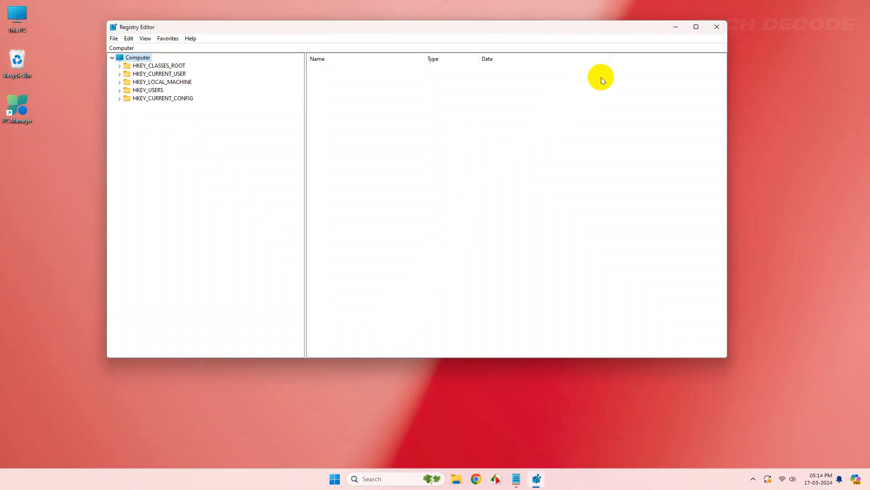
click(696, 27)
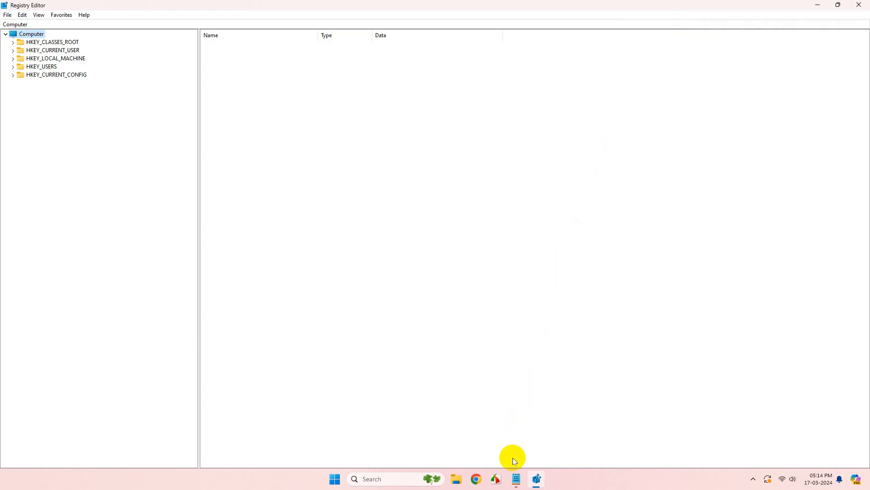
Switch to the Command note in Notepad, copy the whole SoftwareProtectionPlatform registry path, and close the note
click(516, 479)
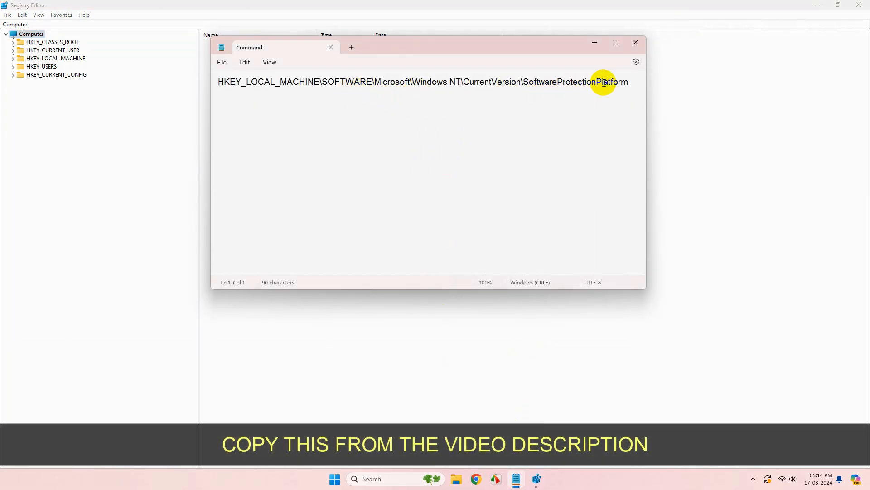
drag(631, 82, 208, 84)
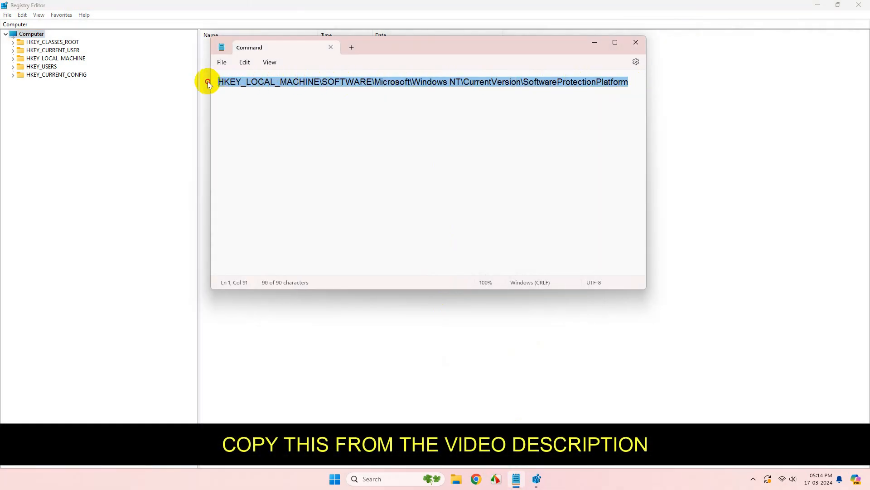
right_click(256, 89)
click(292, 136)
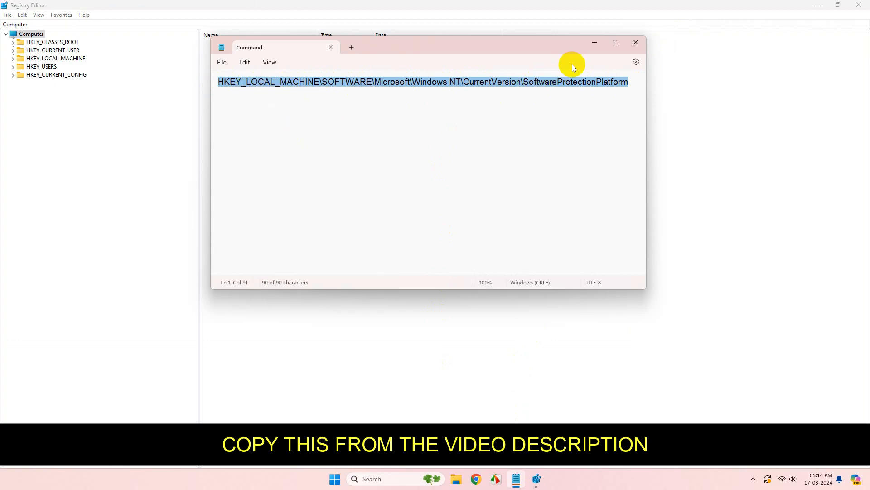
click(631, 42)
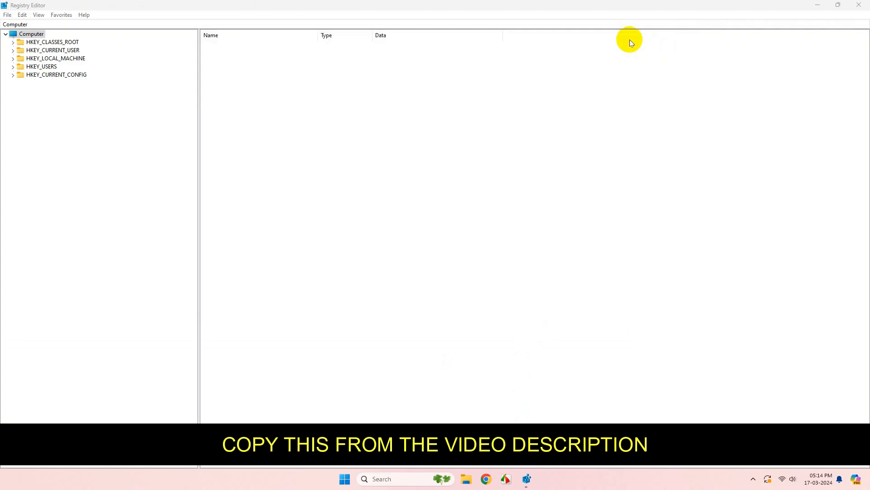
Go to the registry key HKEY_LOCAL_MACHINE\SOFTWARE\Microsoft\Windows NT\CurrentVersion\SoftwareProtectionPlatform using the copied path
click(66, 25)
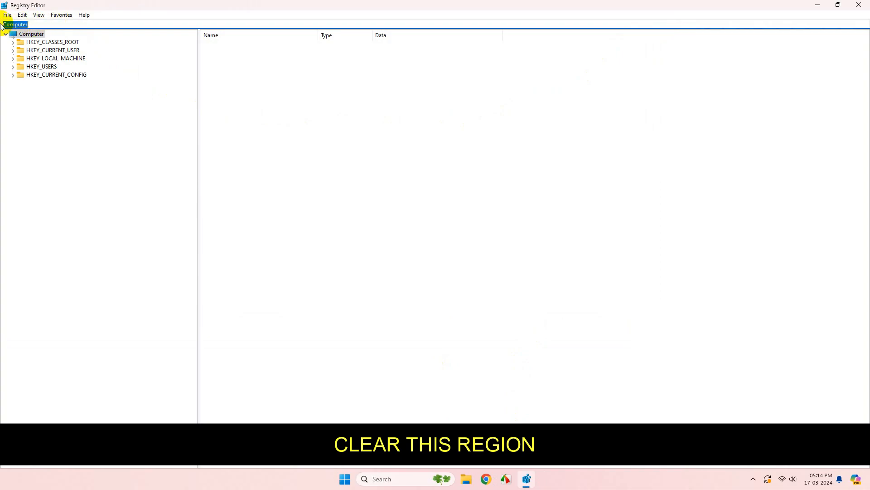
key(BackSpace)
key(ctrl+v)
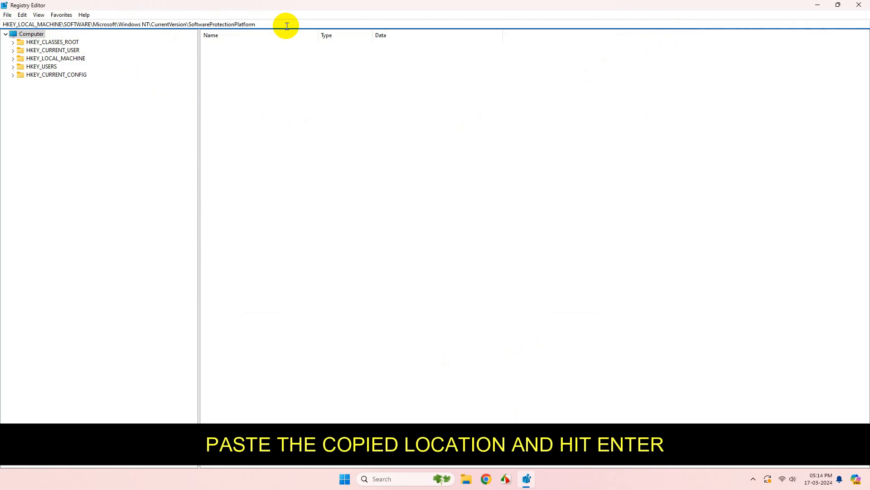
key(Return)
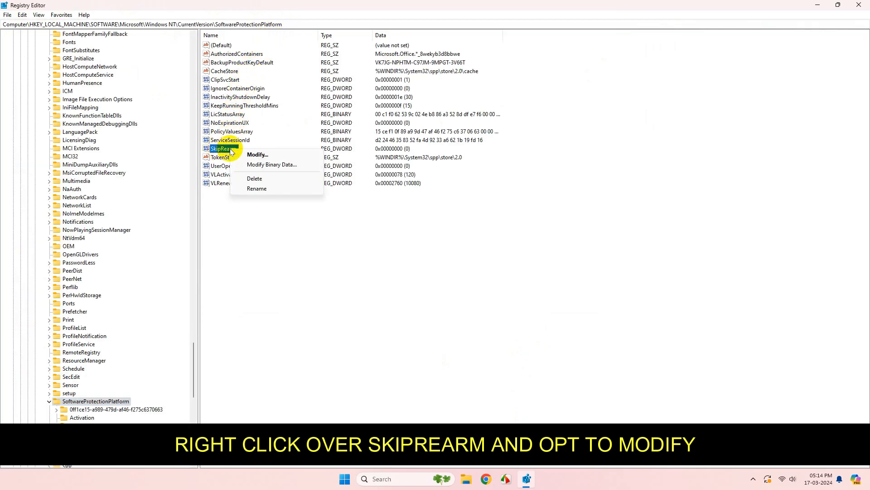
Set the SkipRearm DWORD's value data to 1 and close Registry Editor
click(276, 154)
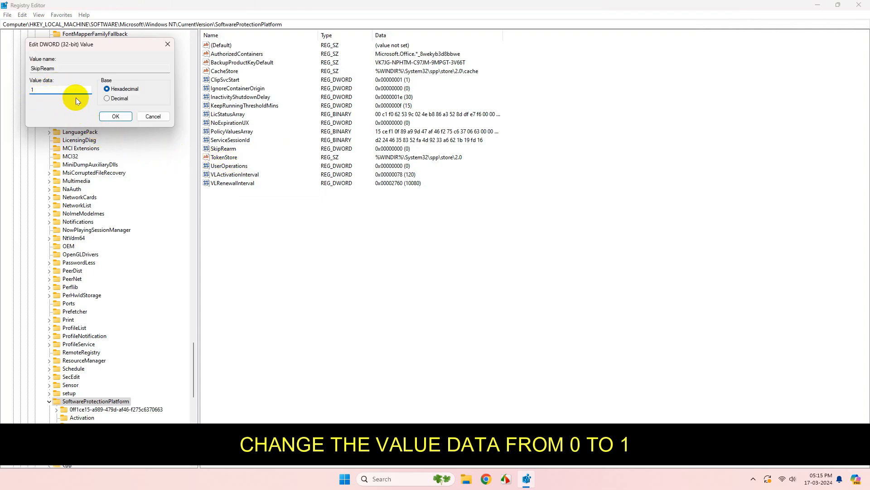
click(115, 116)
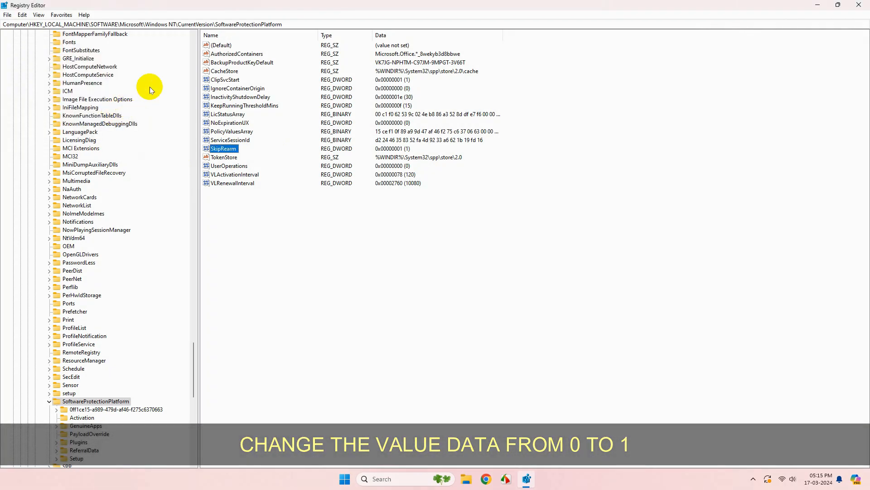
click(860, 5)
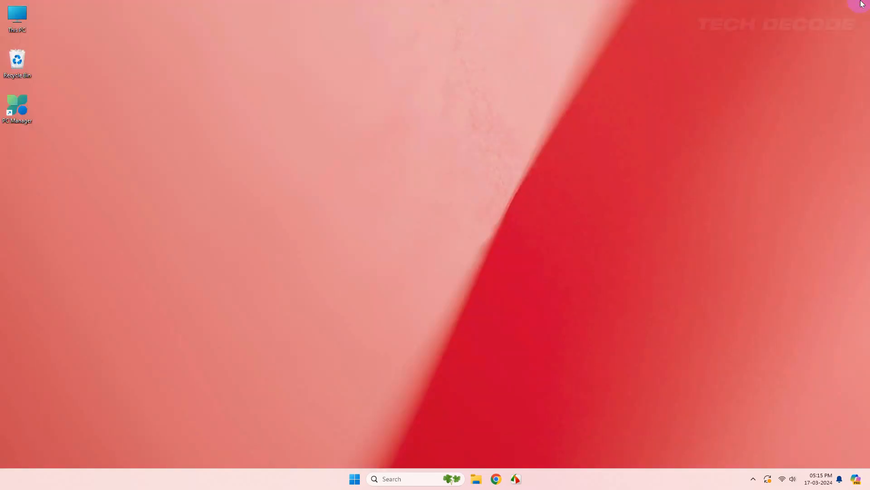
Restart the computer without installing updates
right_click(357, 475)
mouse_move(360, 441)
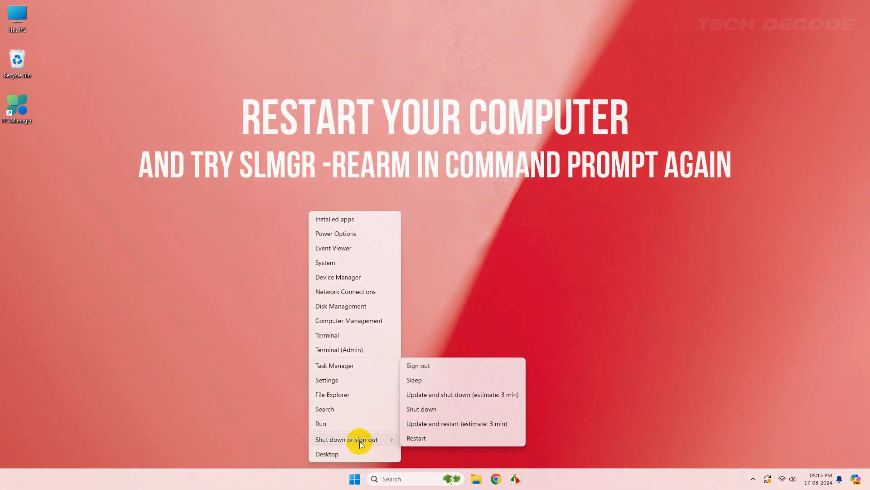
click(480, 440)
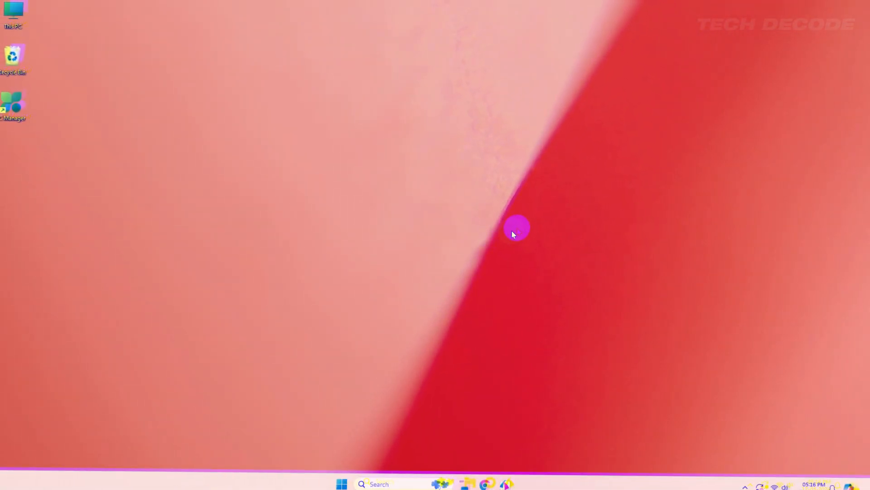
Search Windows for "services" and open the Services app in a maximized window
click(416, 479)
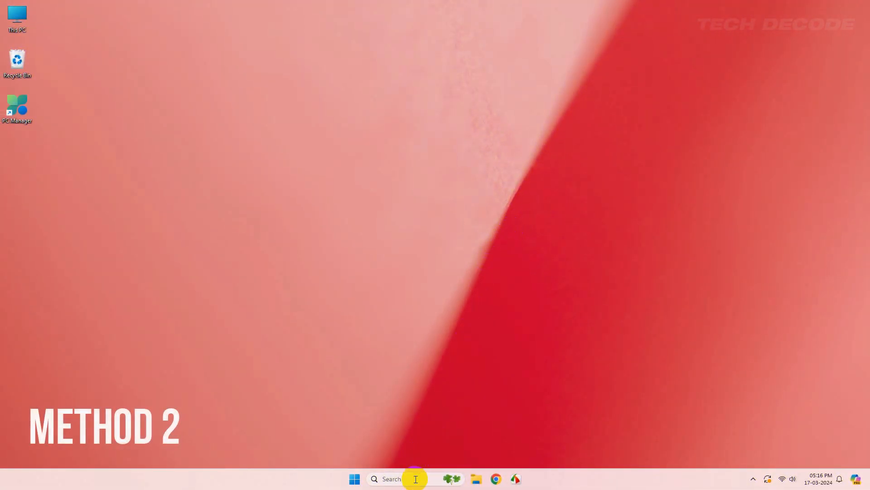
text(serv)
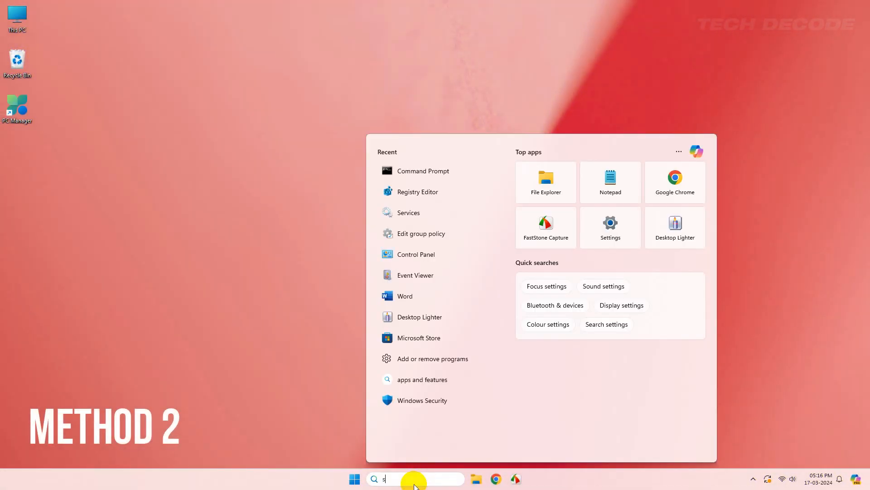
text(ices)
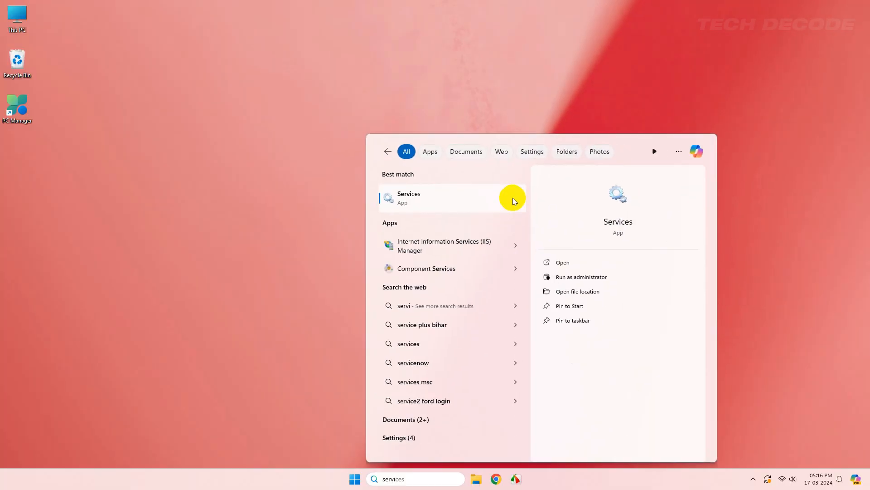
click(517, 256)
click(814, 78)
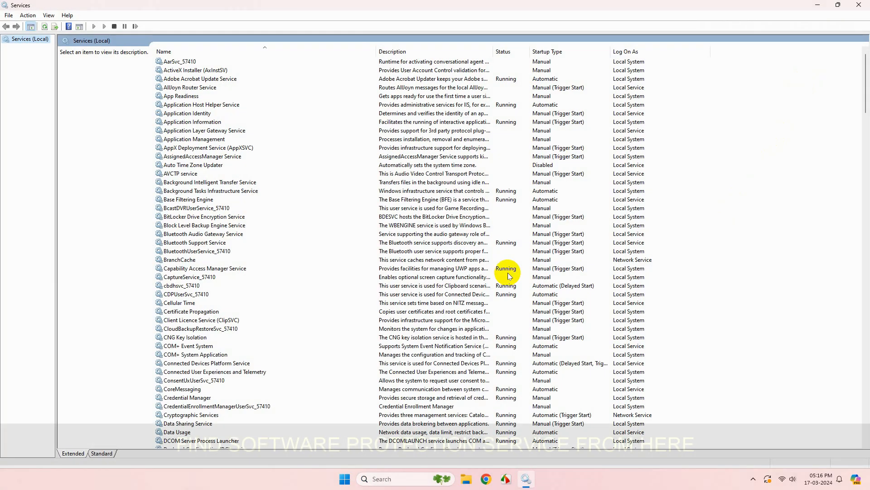
Stop the Software Protection service through its properties and close the Services window
scroll(332, 216, down, 20)
scroll(333, 216, down, 20)
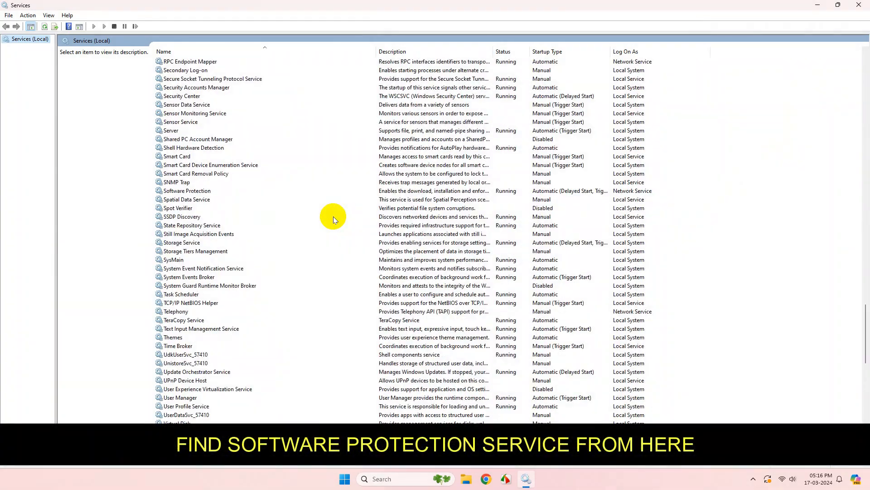
scroll(241, 211, down, 1)
scroll(241, 212, up, 7)
scroll(241, 211, down, 3)
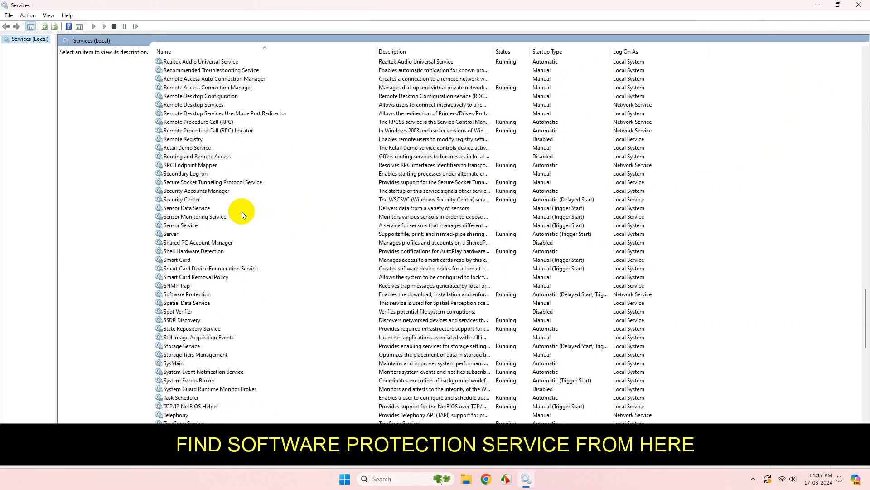
click(202, 269)
right_click(202, 271)
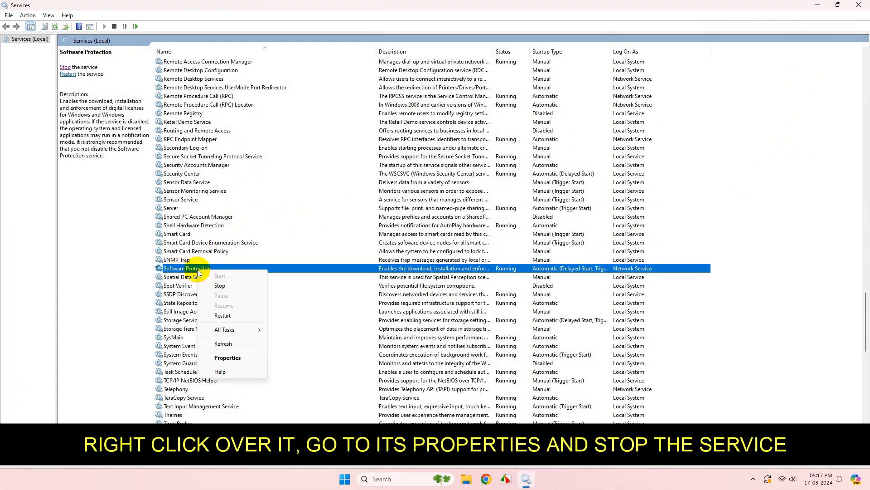
click(241, 362)
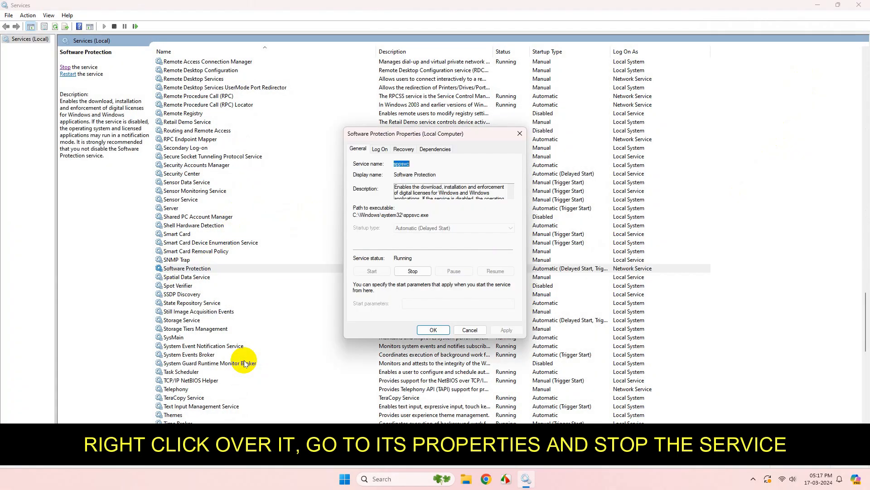
click(413, 272)
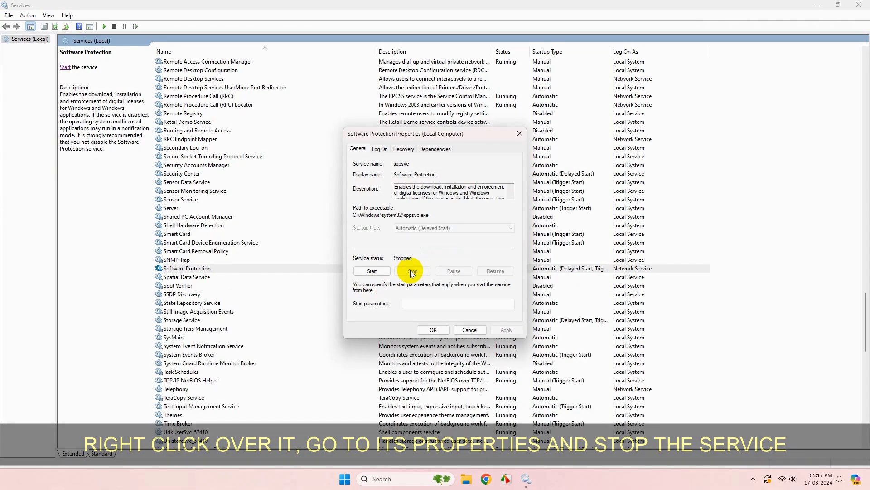
click(434, 330)
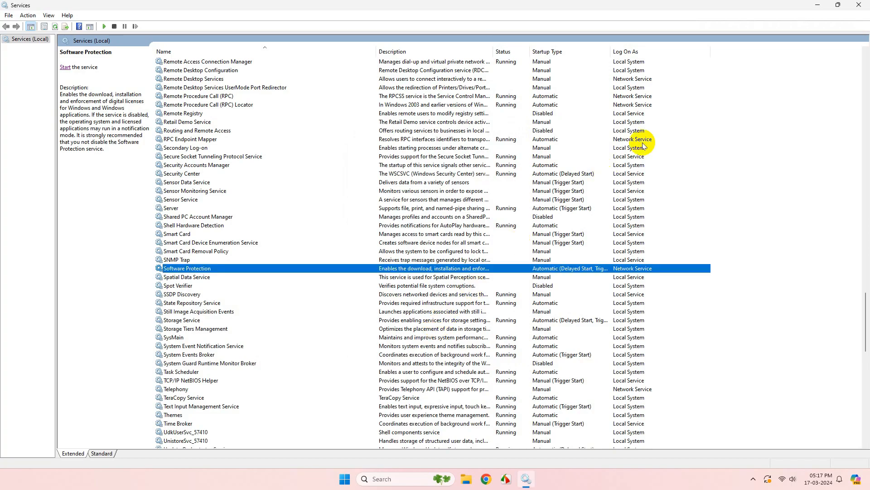
click(867, 7)
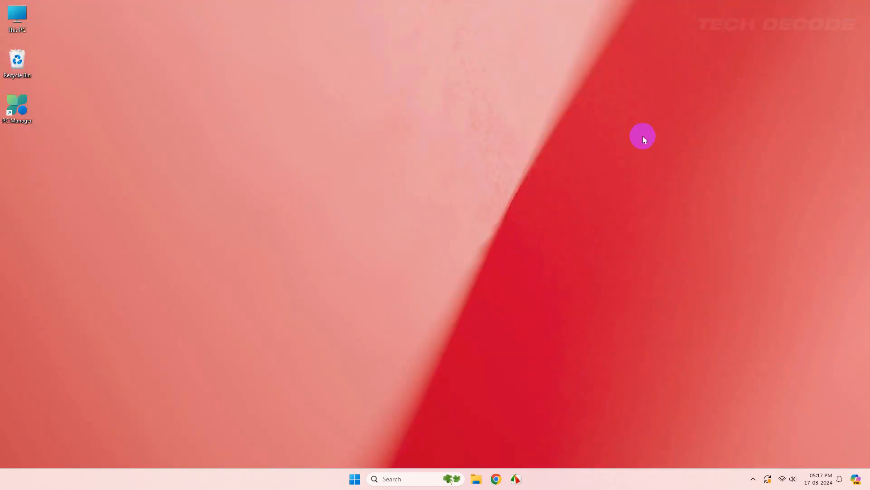
Switch to File Explorer and open the folder C:\Windows\System32\spp\store\2.0
double_click(25, 18)
click(151, 98)
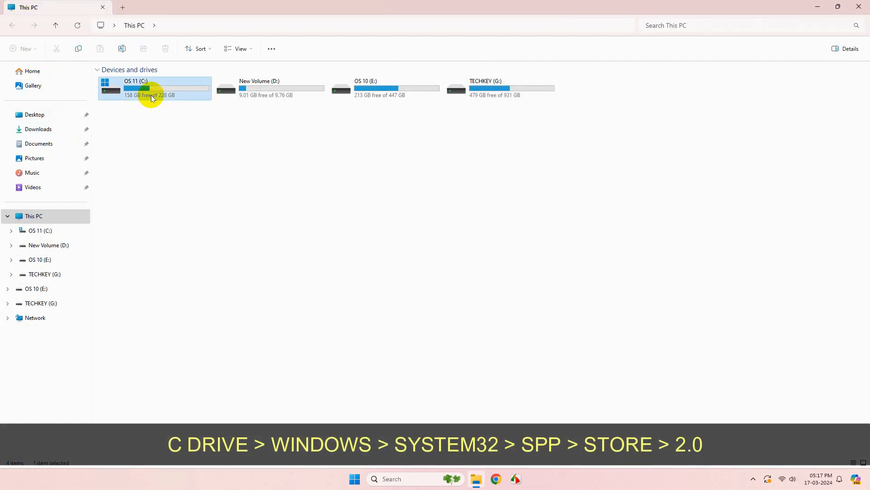
double_click(152, 98)
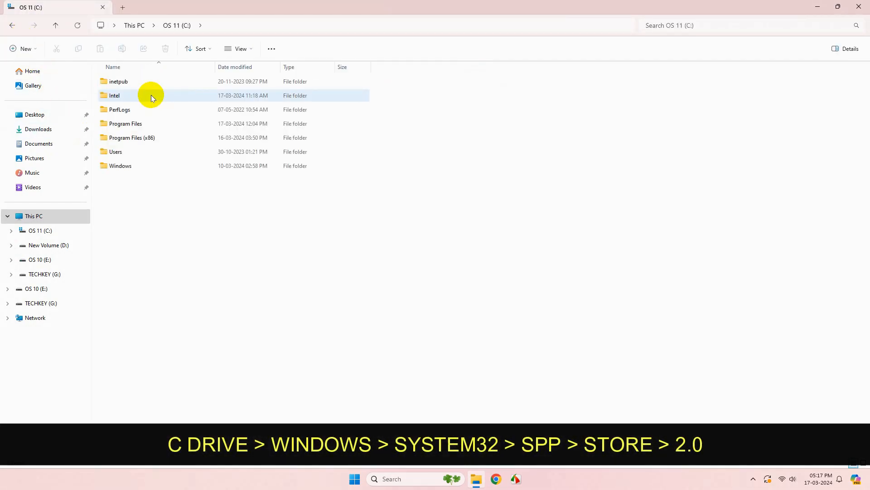
double_click(150, 166)
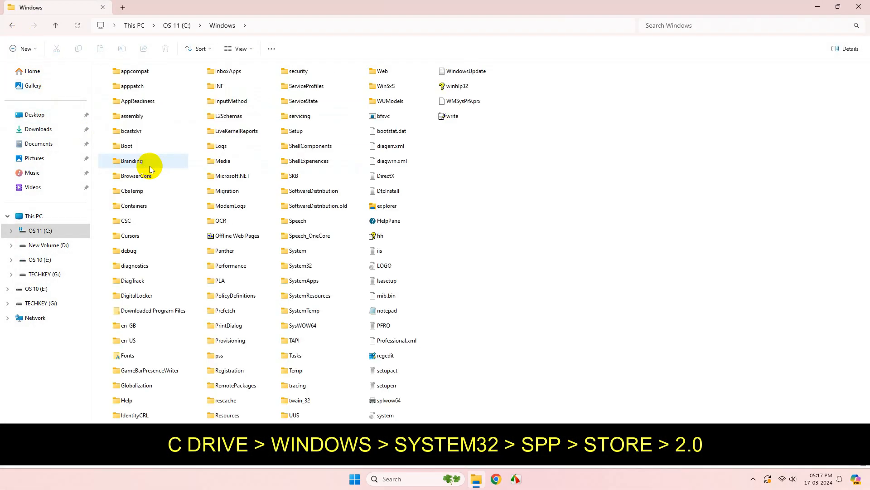
double_click(298, 267)
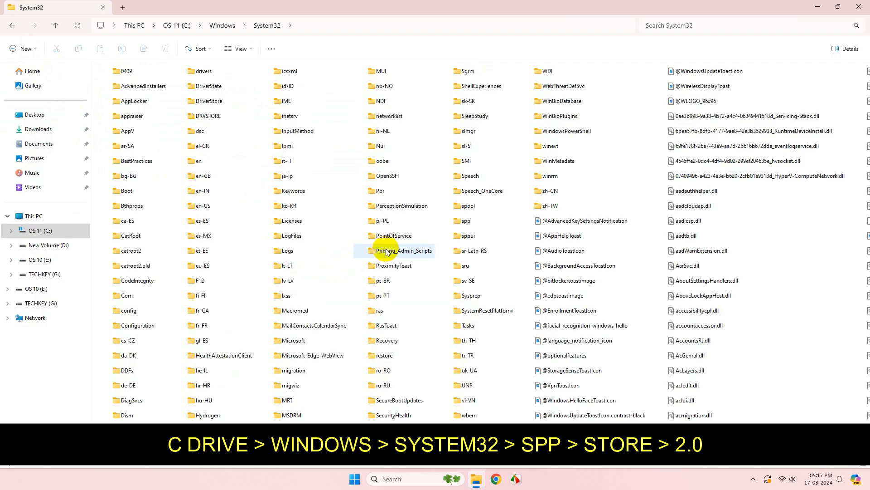
double_click(467, 222)
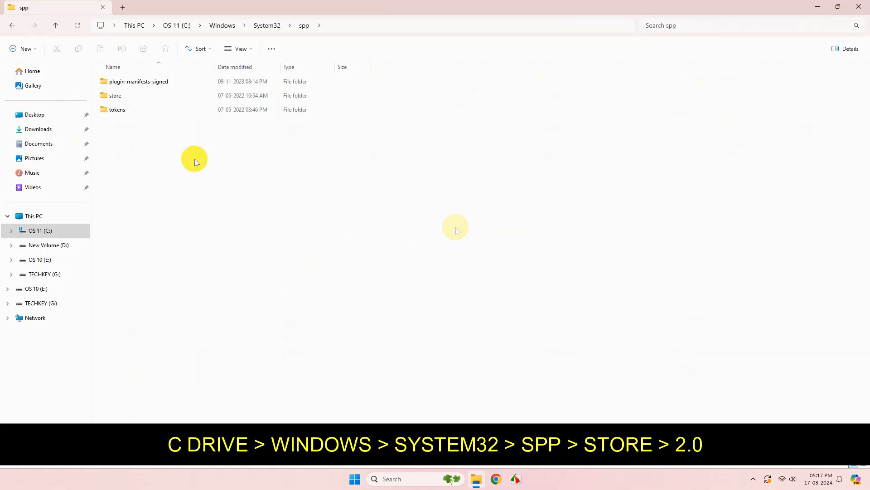
double_click(148, 98)
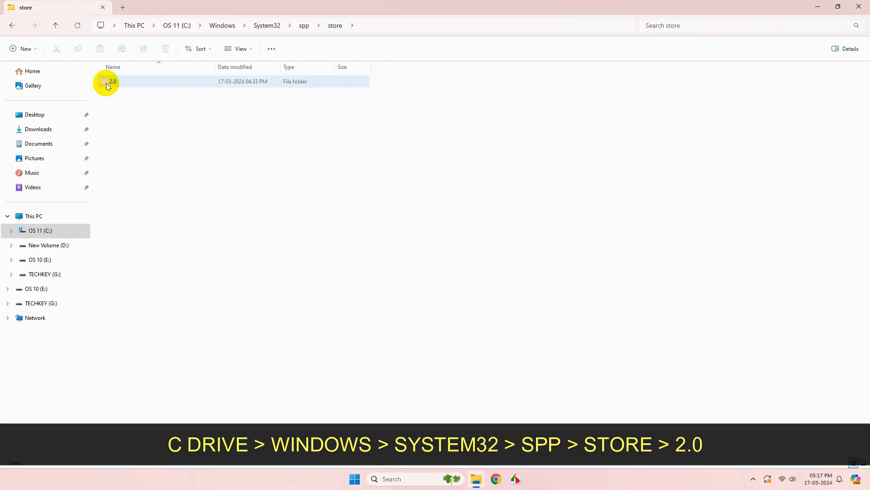
double_click(107, 84)
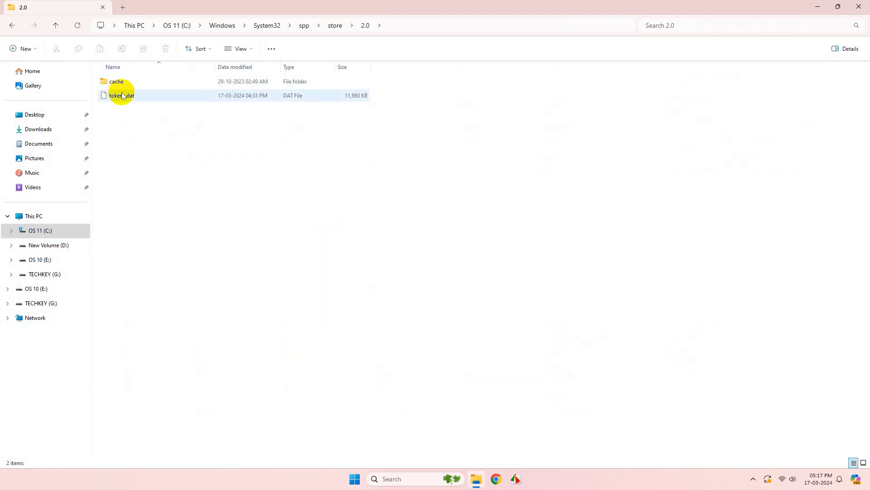
Rename tokens.dat in the 2.0 folder to tokens.old, accept the extension change, and close File Explorer
click(122, 96)
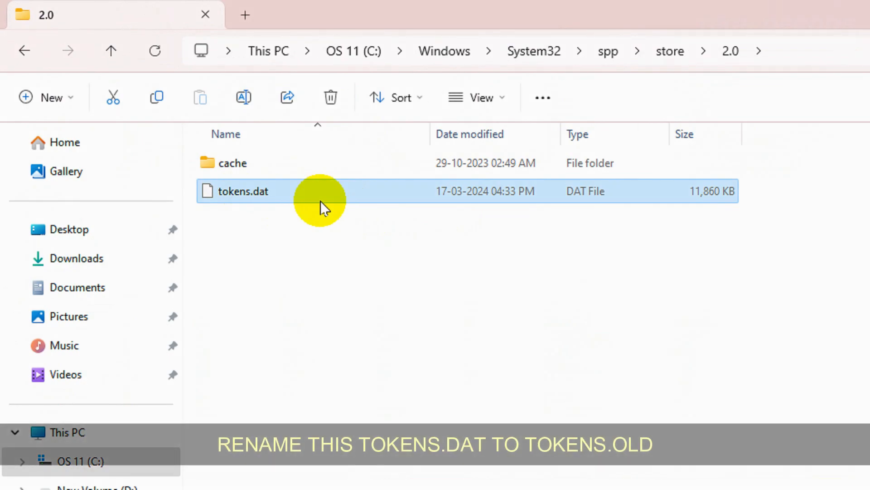
click(268, 191)
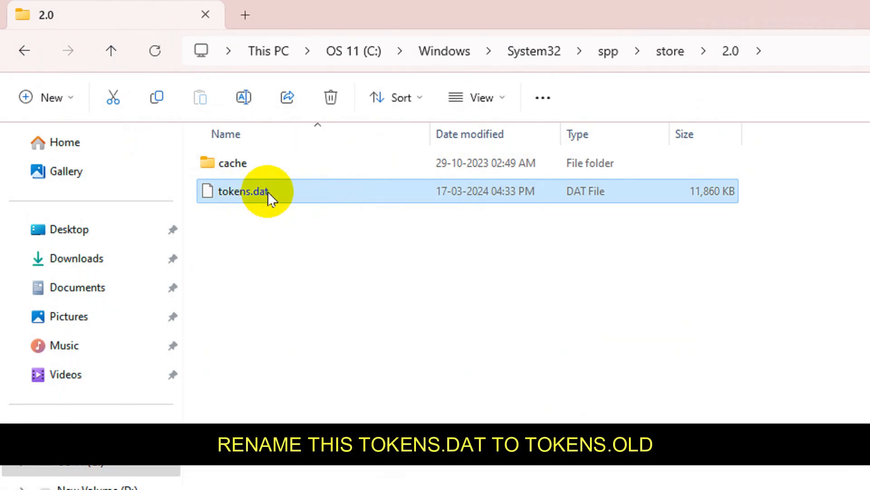
double_click(275, 191)
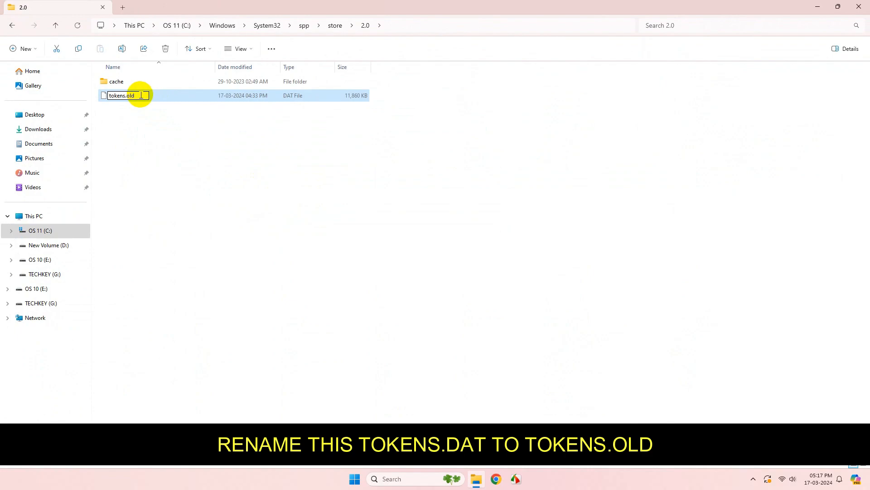
click(179, 149)
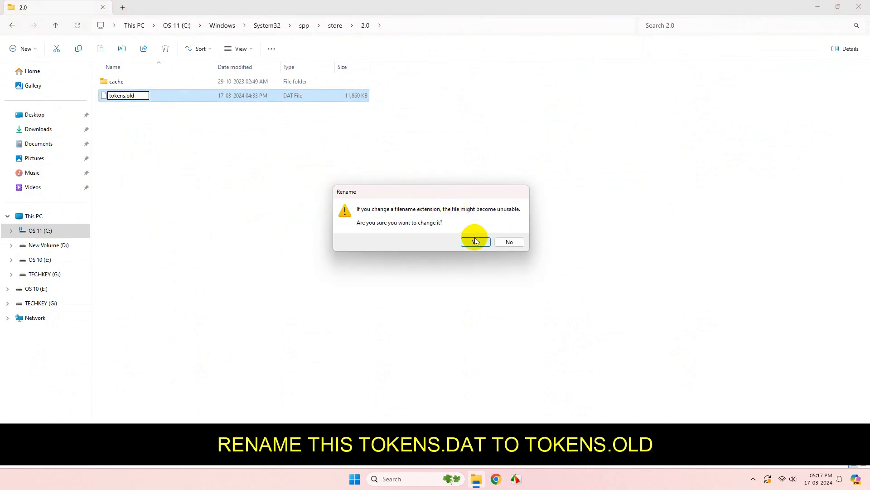
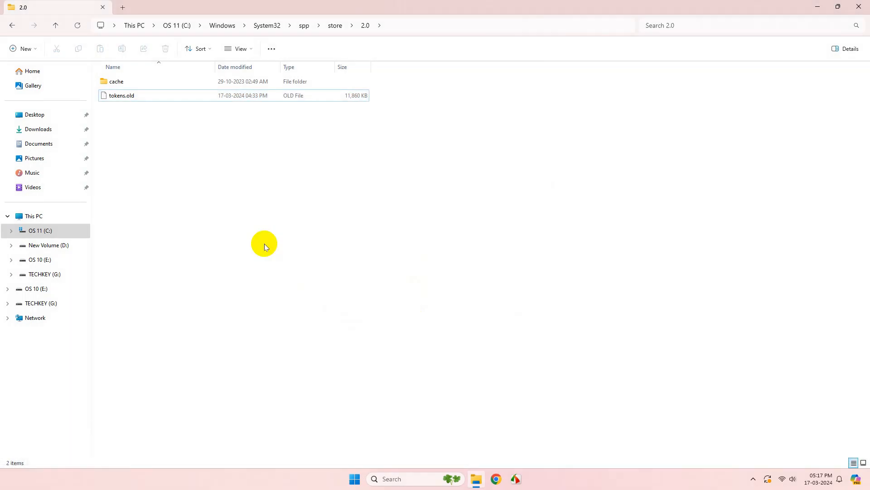
click(851, 4)
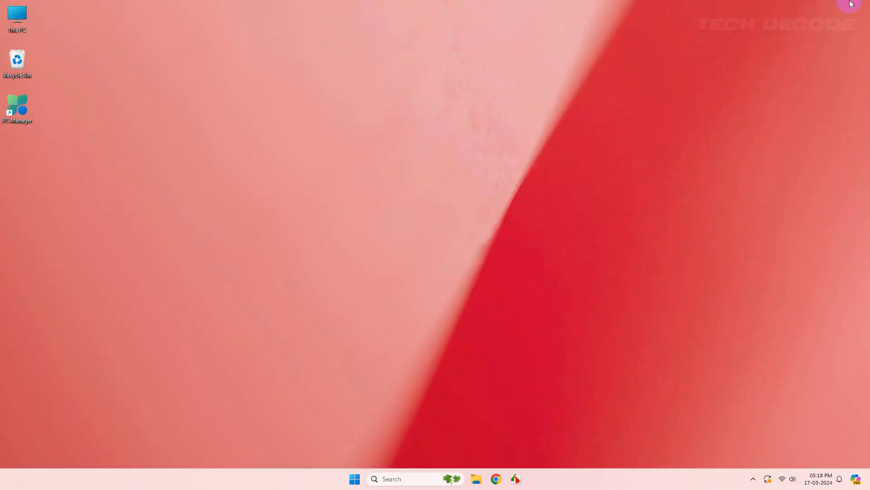
Search Windows for "cmd" and open Command Prompt as administrator in a maximized window
click(415, 474)
text(cmd)
right_click(456, 200)
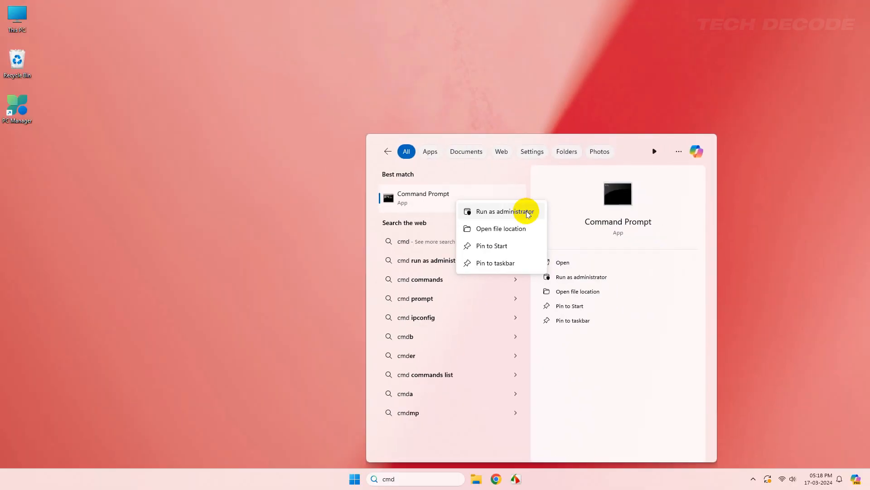
click(488, 249)
click(419, 311)
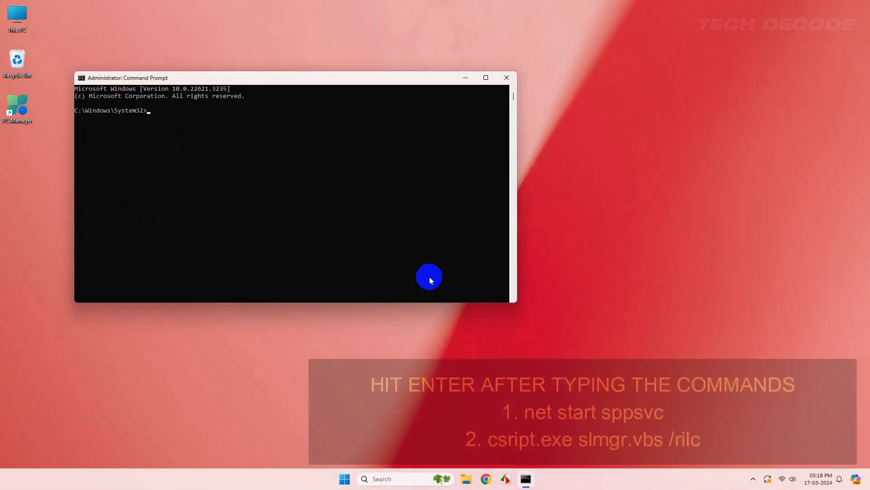
key(super+Up)
scroll(518, 276, up, 2)
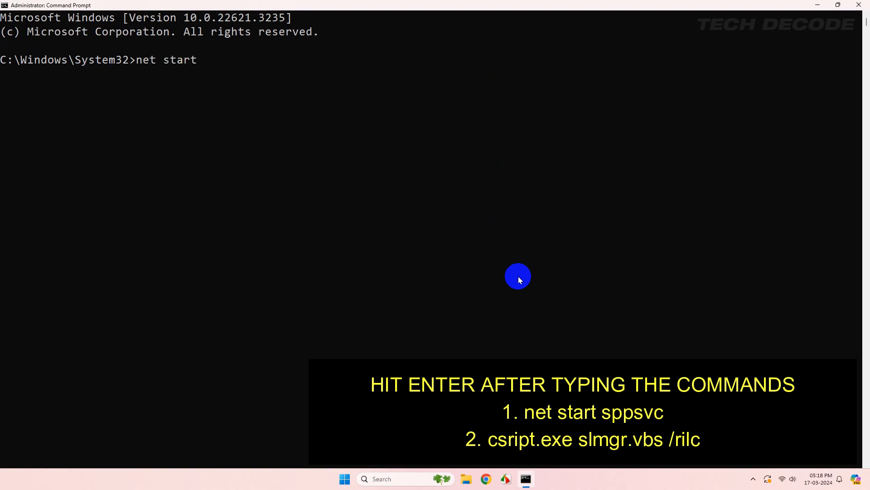
Run "net start sppsvc" and "cscript.exe slmgr.vbs /rilc" to reinstall the license files, and close Command Prompt when finished
key(Return)
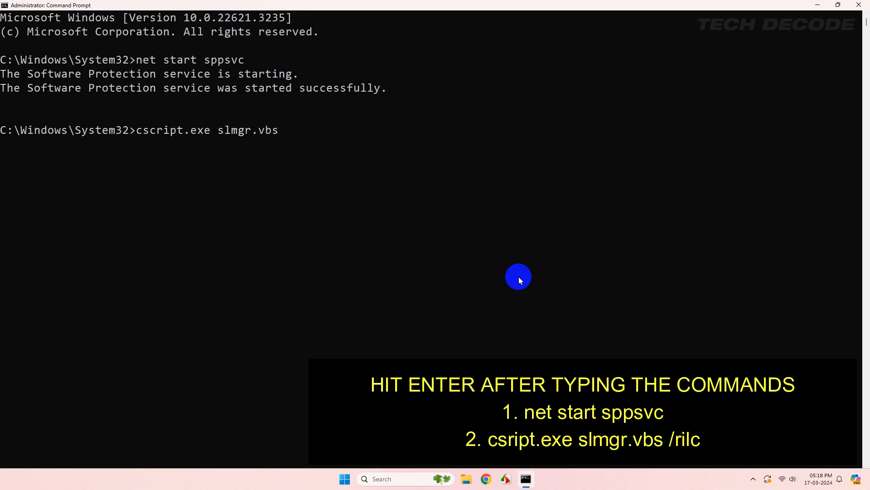
key(Return)
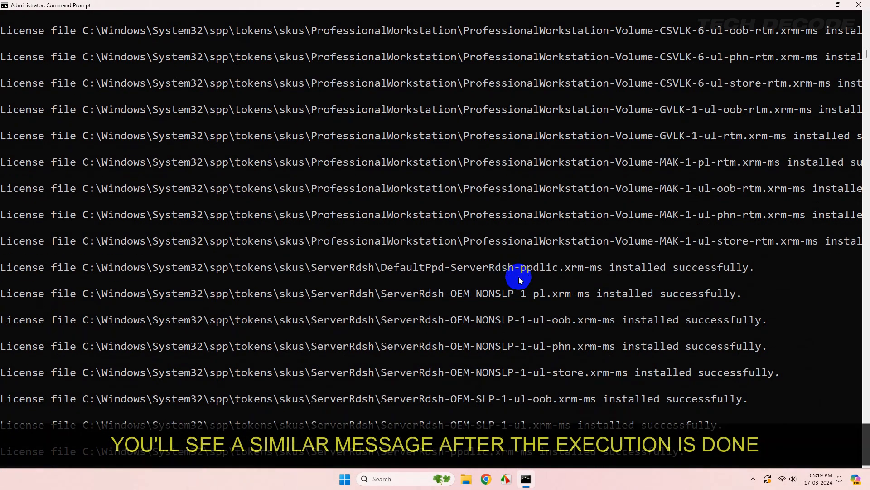
scroll(519, 276, down, 7)
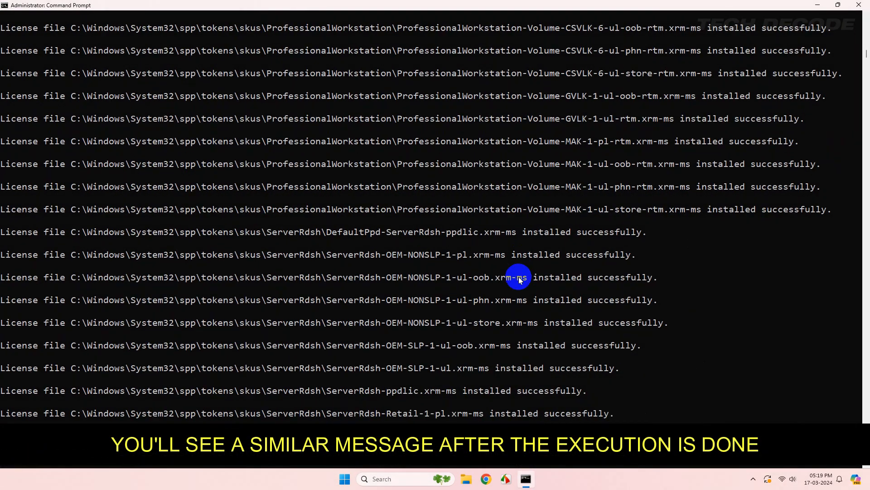
scroll(518, 276, down, 3)
scroll(519, 276, down, 3)
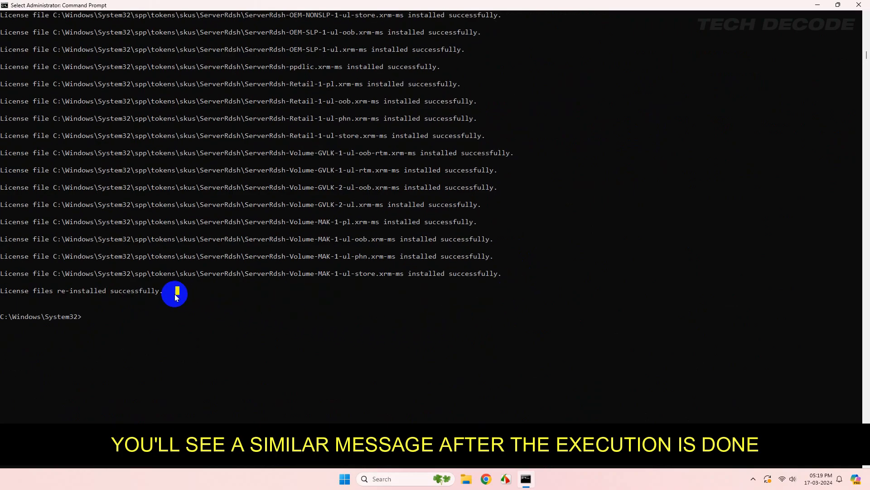
drag(178, 295, 14, 291)
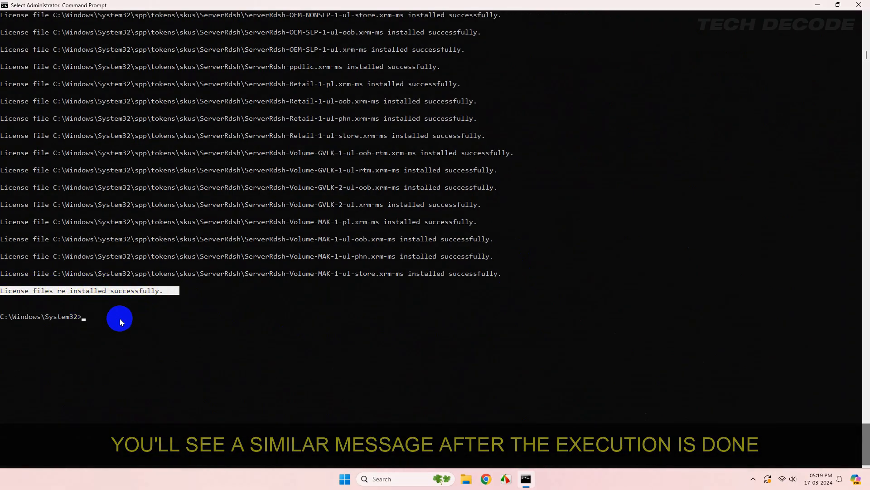
click(858, 6)
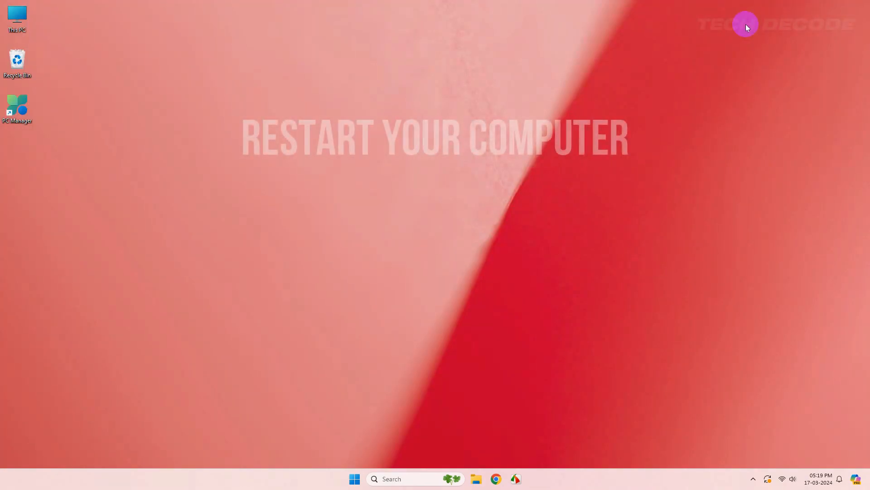
Restart the computer
right_click(354, 485)
mouse_move(377, 440)
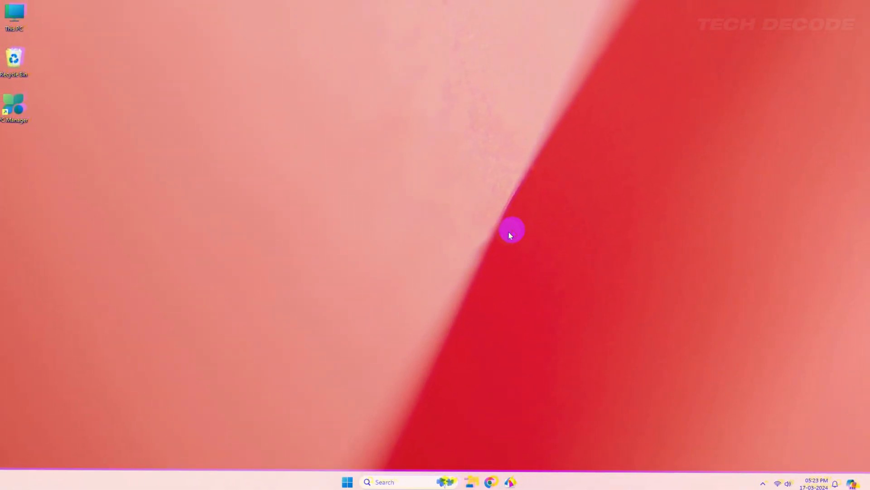
Find Command Prompt with the search term "cmd", run it with administrator rights, and maximize its window
key(super)
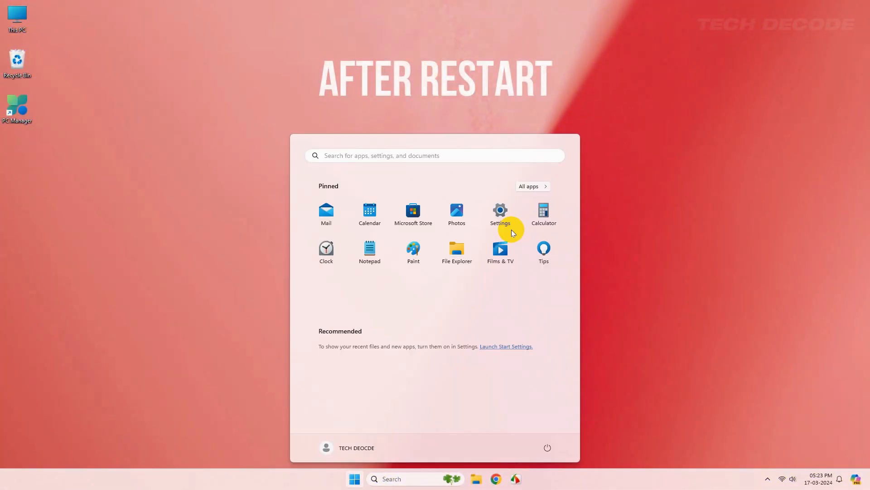
text(cmd)
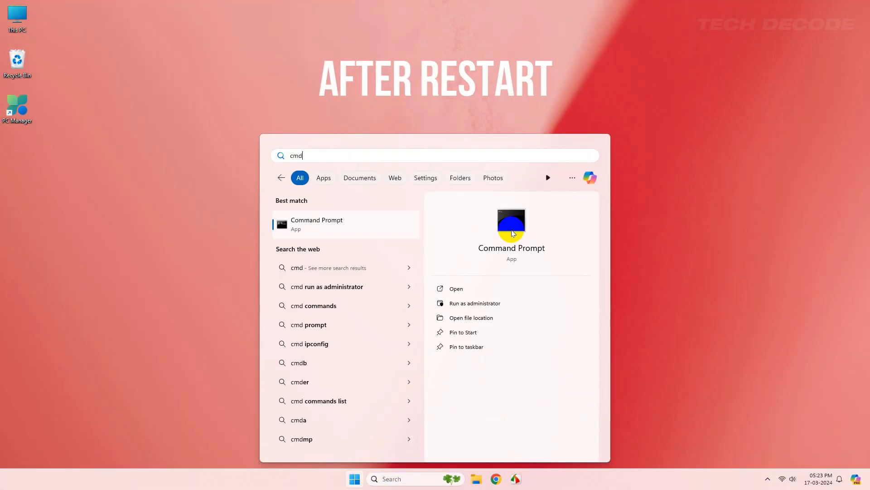
click(461, 302)
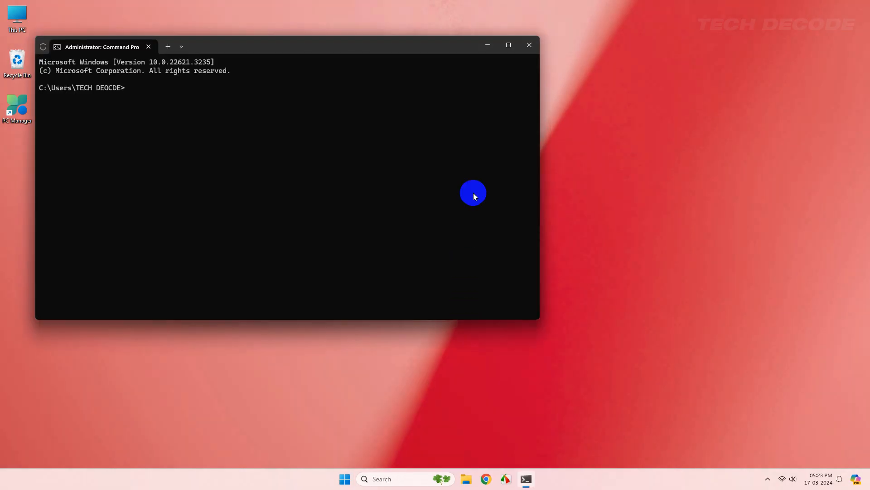
click(508, 45)
scroll(523, 226, up, 4)
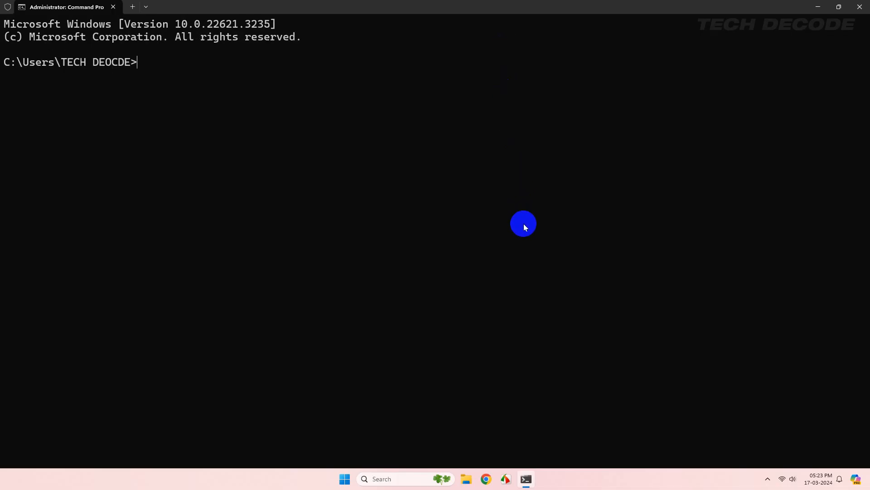